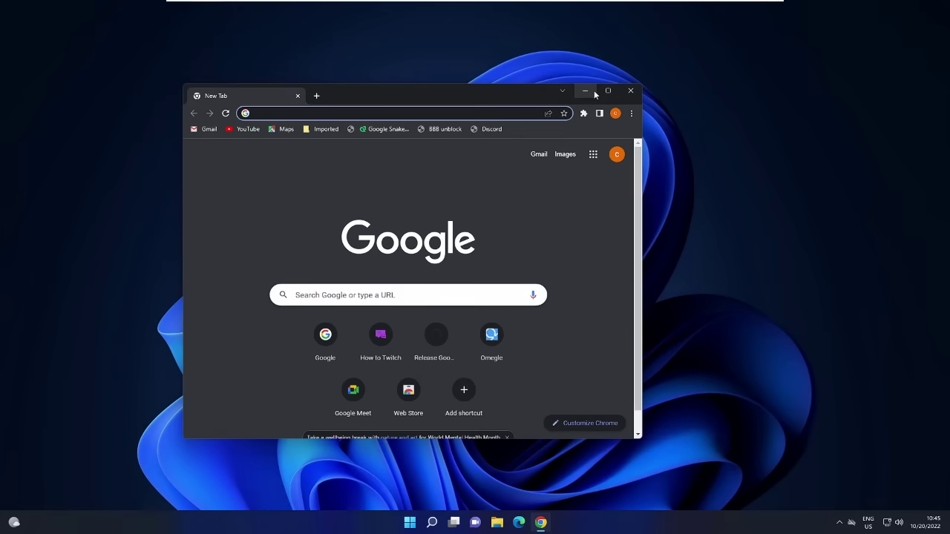
- Maximize the Chrome window showing the Google New Tab page
left_click(608, 91)
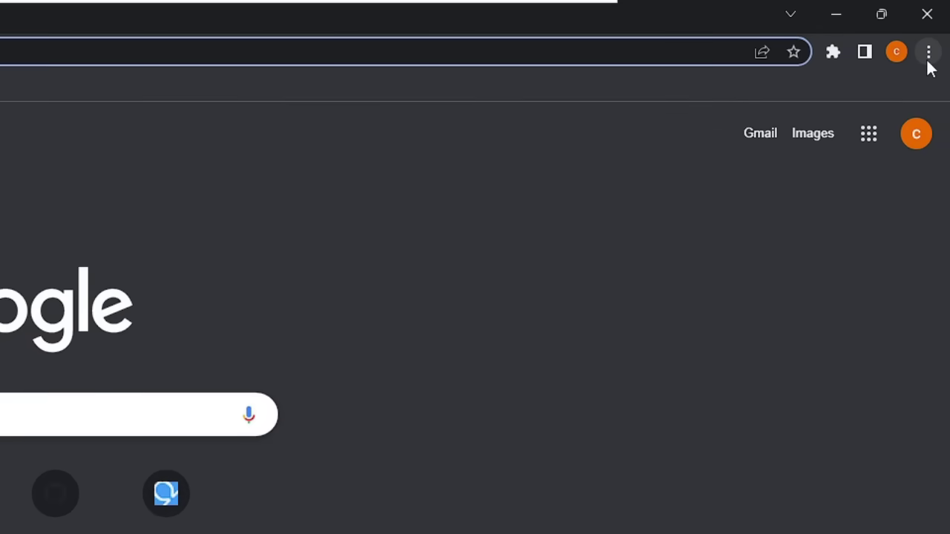
- Show Help > About Google Chrome to confirm version 106.0.5249.119 is up to date
left_click(927, 62)
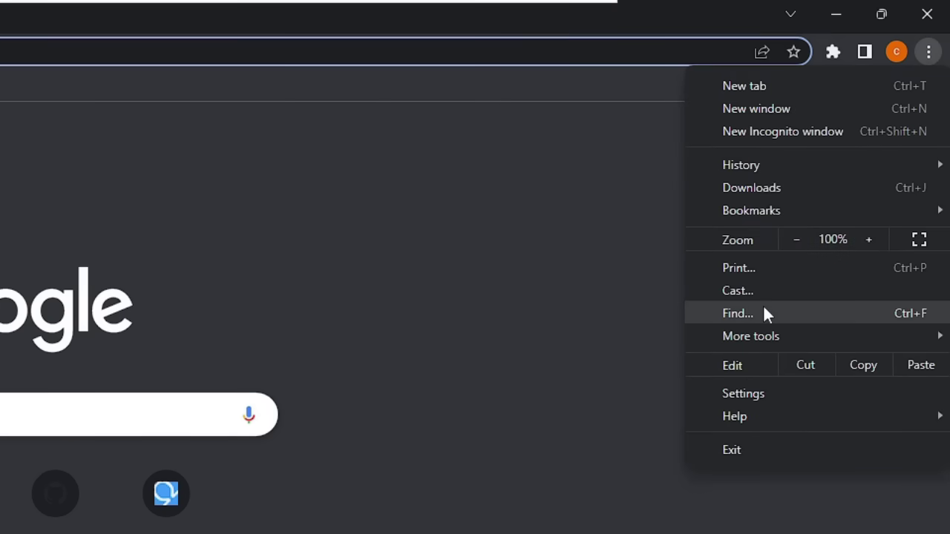
mouse_move(755, 419)
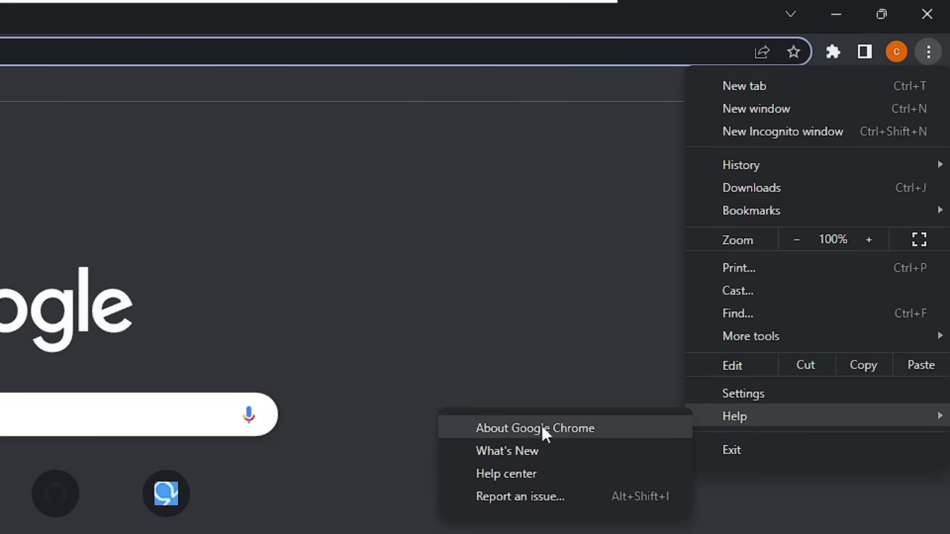
left_click(567, 428)
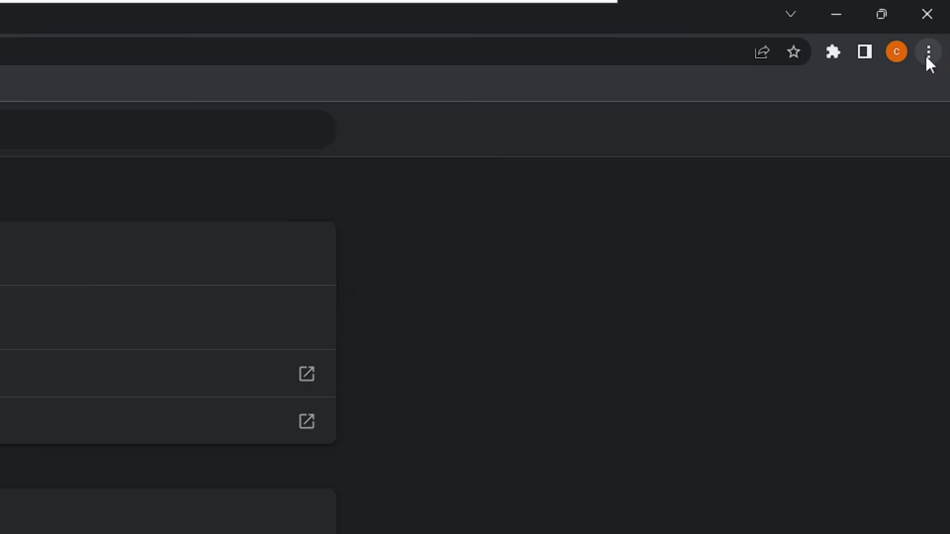
- Go to Chrome Settings and show the Privacy and security page
left_click(928, 54)
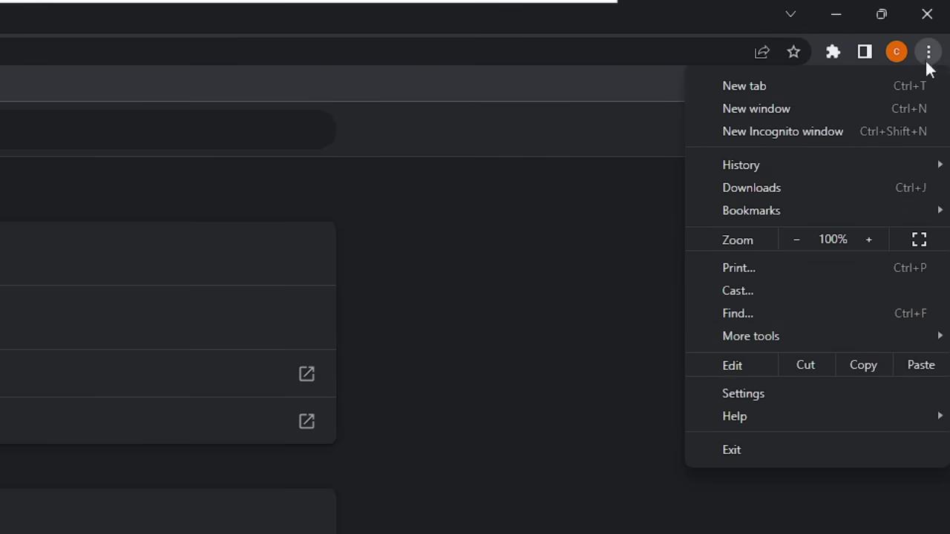
left_click(743, 393)
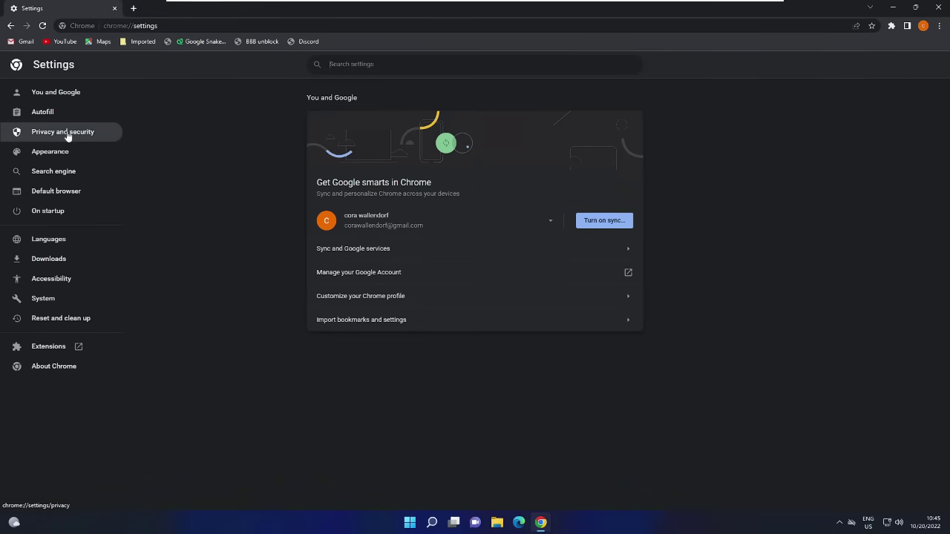
left_click(68, 134)
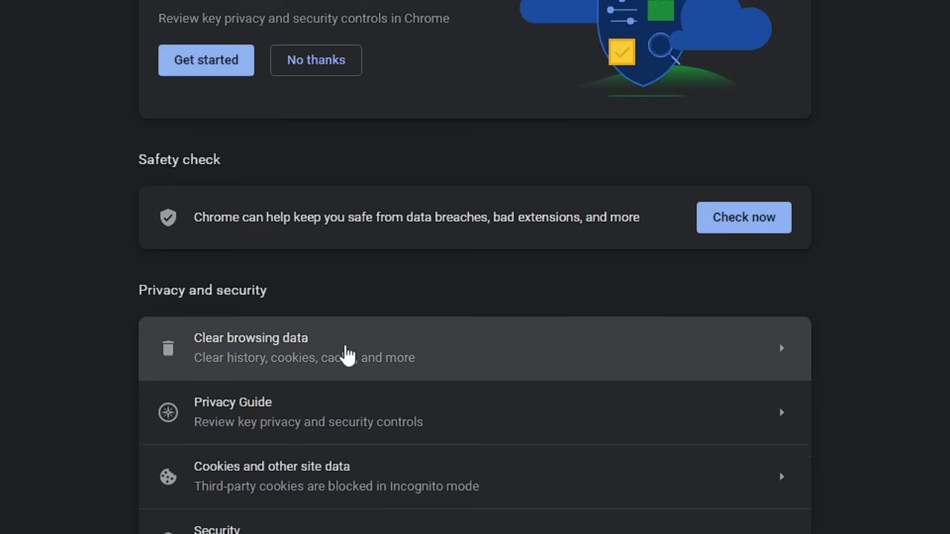
- Clear All time browsing data from the Advanced tab, including Site settings and Hosted app data
left_click(398, 308)
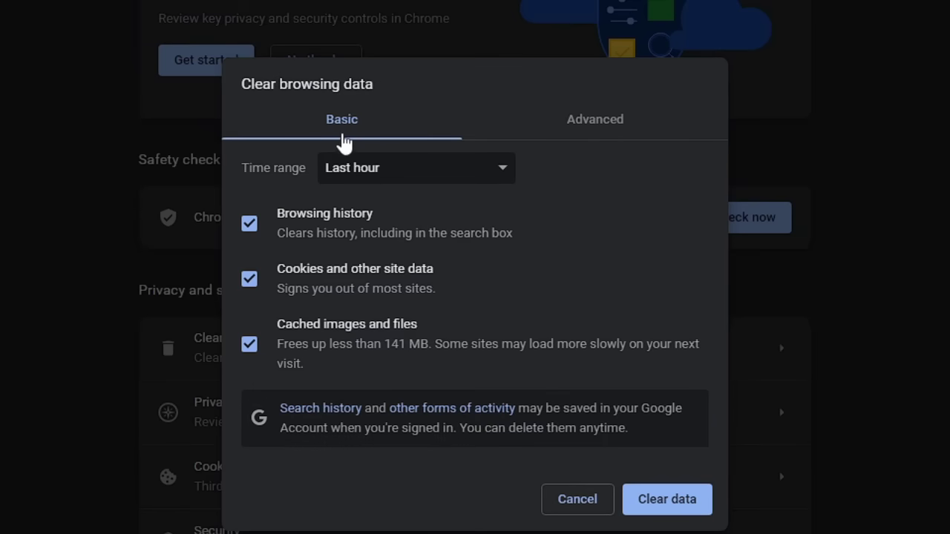
left_click(598, 126)
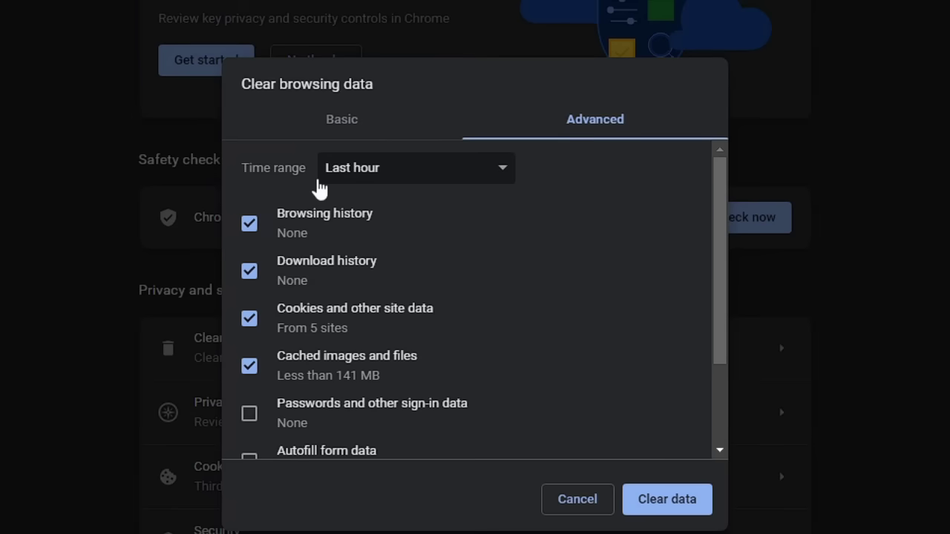
left_click(392, 178)
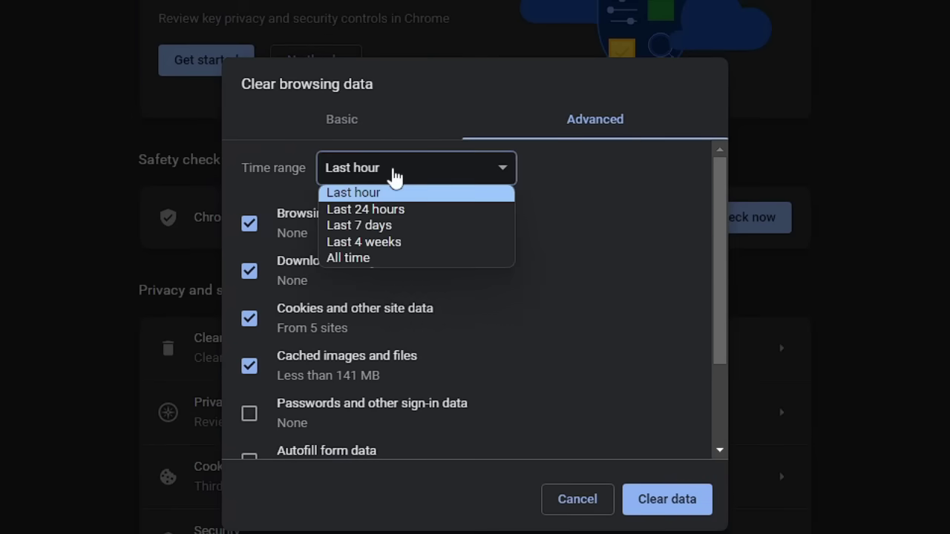
left_click(387, 261)
scroll(386, 264, "down", 3)
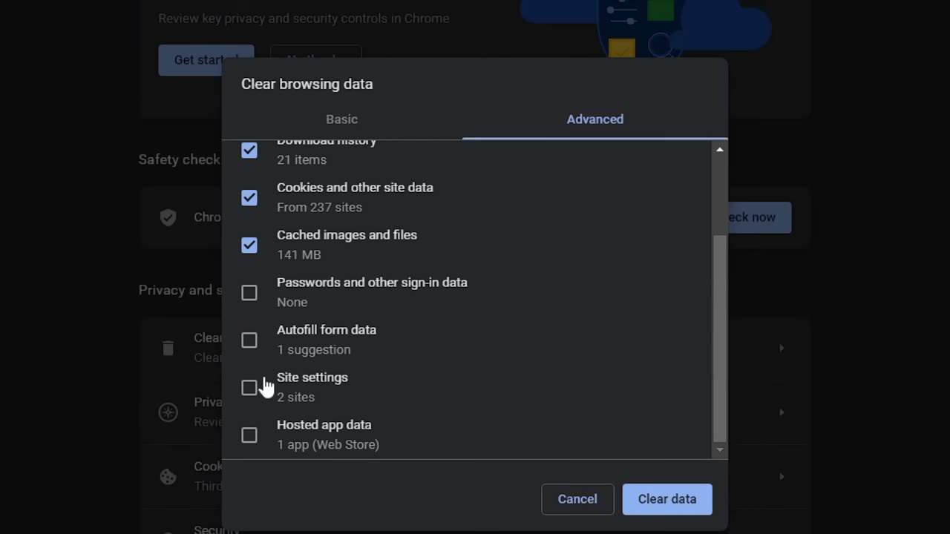
left_click(250, 388)
left_click(249, 439)
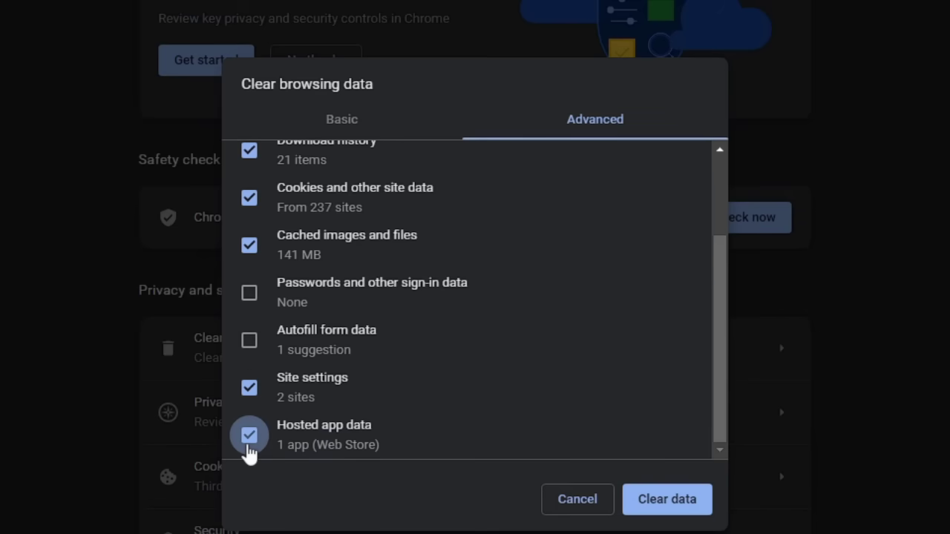
left_click(667, 501)
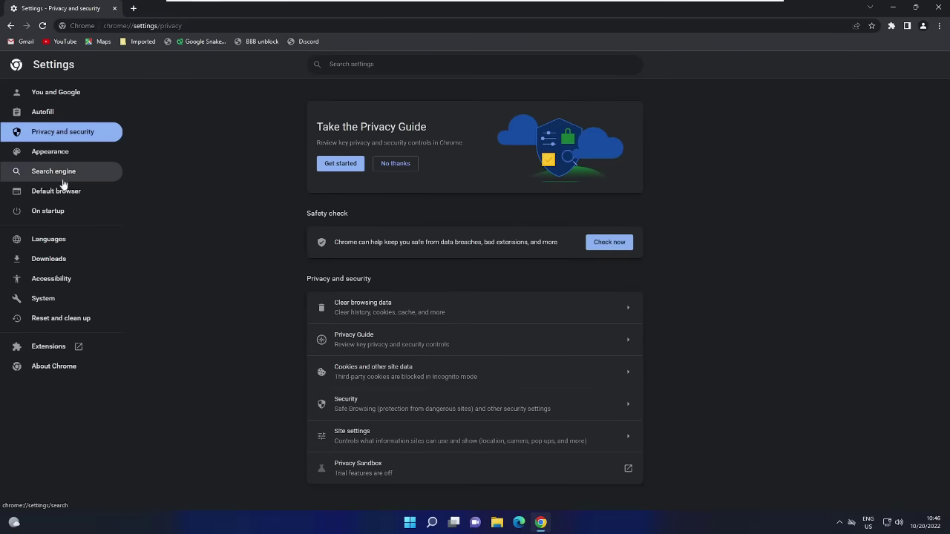
- Restore Chrome's settings to their original defaults from Reset and clean up
left_click(84, 323)
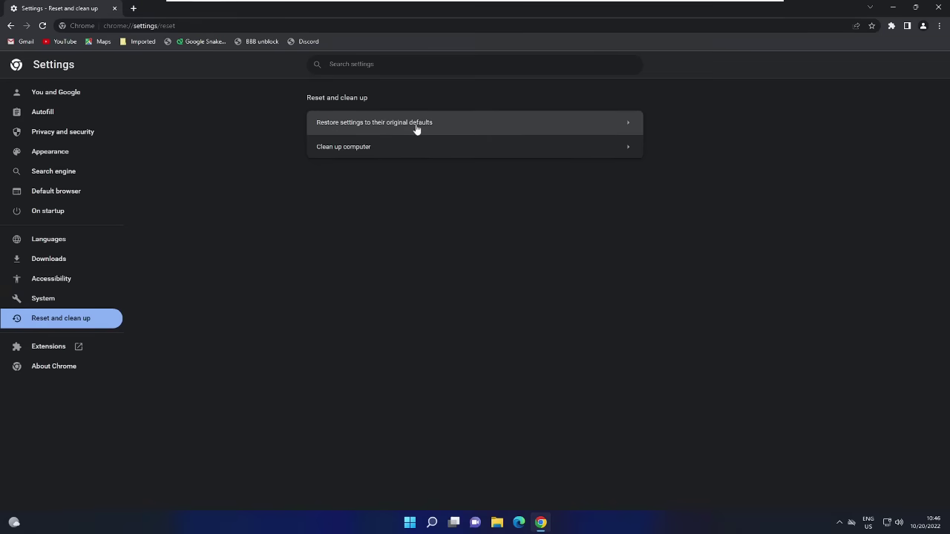
left_click(457, 124)
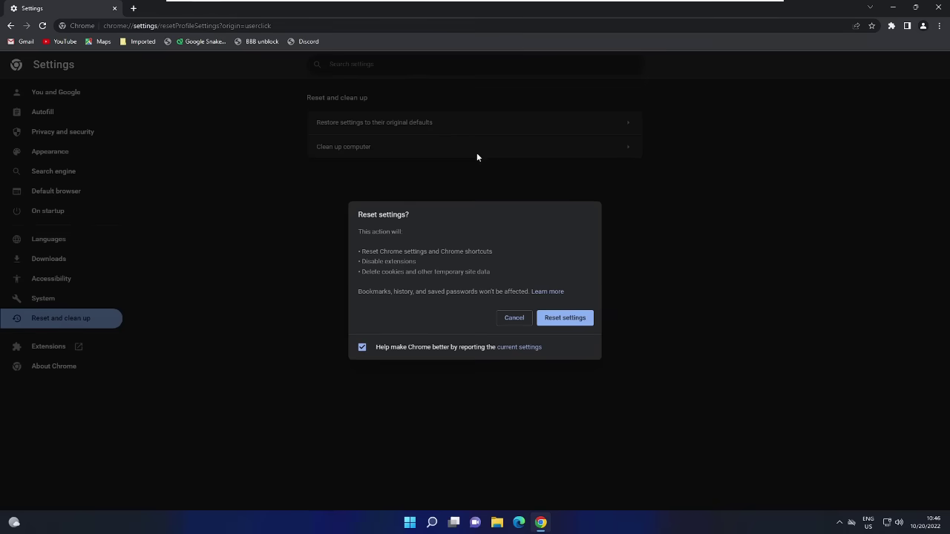
left_click(572, 319)
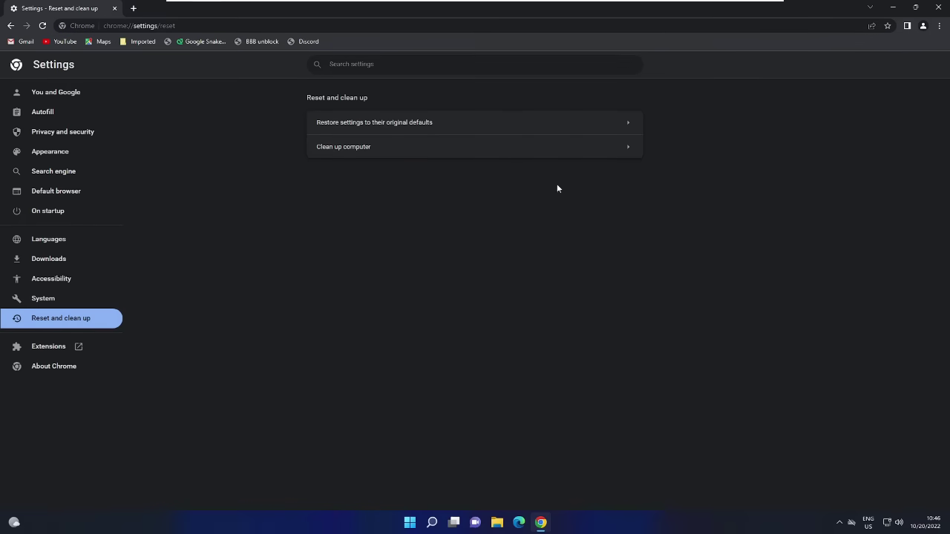
- Close Chrome and search Windows for ncpa.cpl
left_click(939, 7)
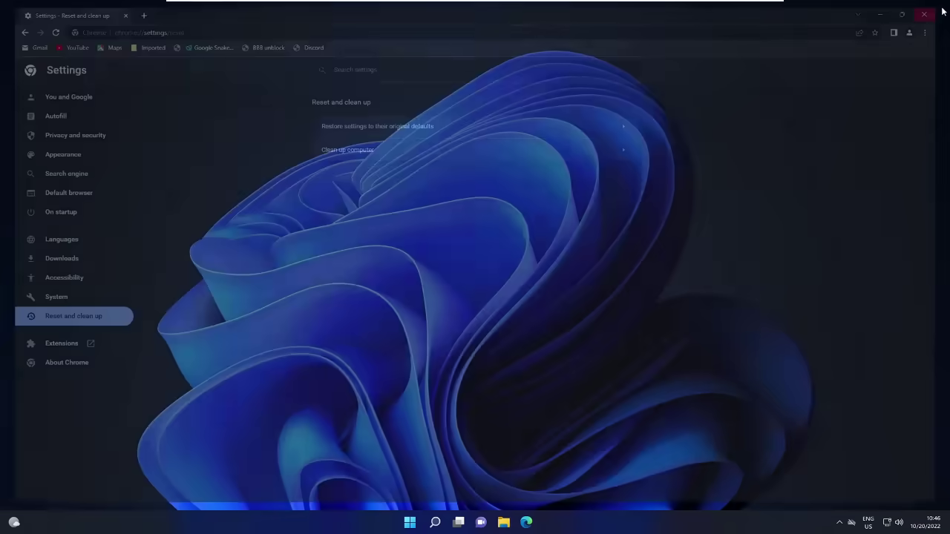
mouse_move(446, 524)
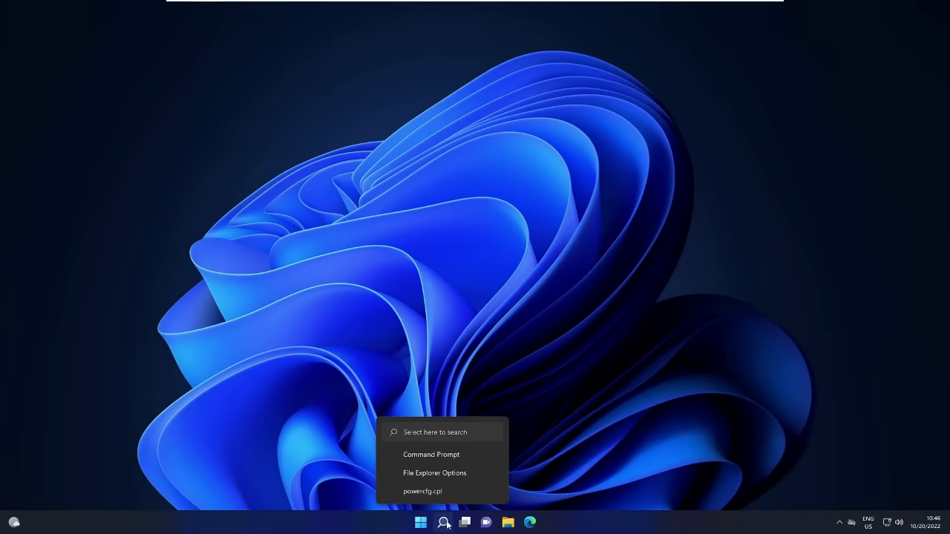
left_click(445, 524)
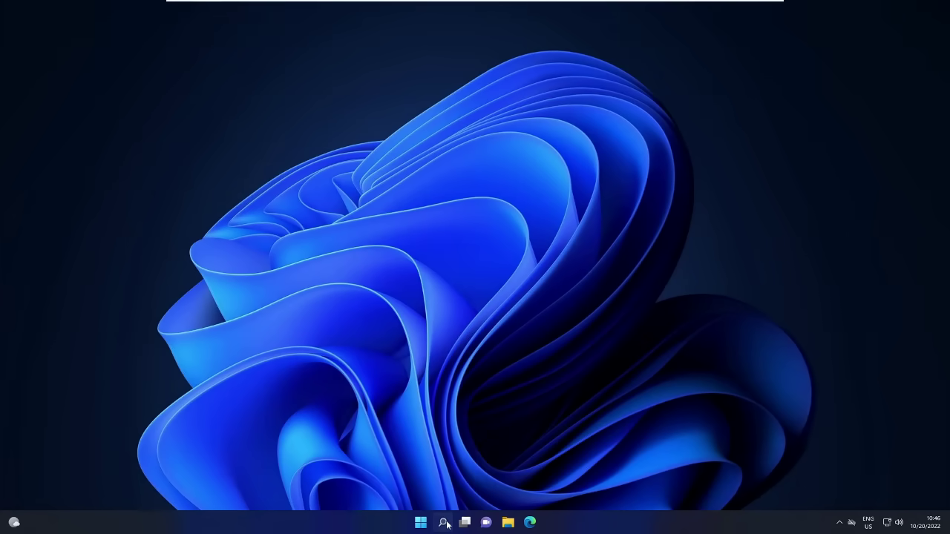
type("nc")
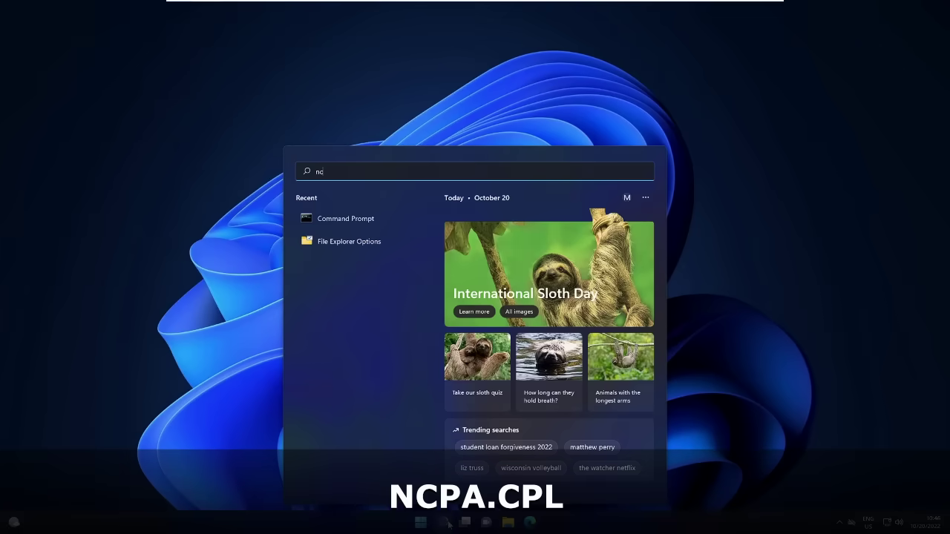
type("pa.cpl")
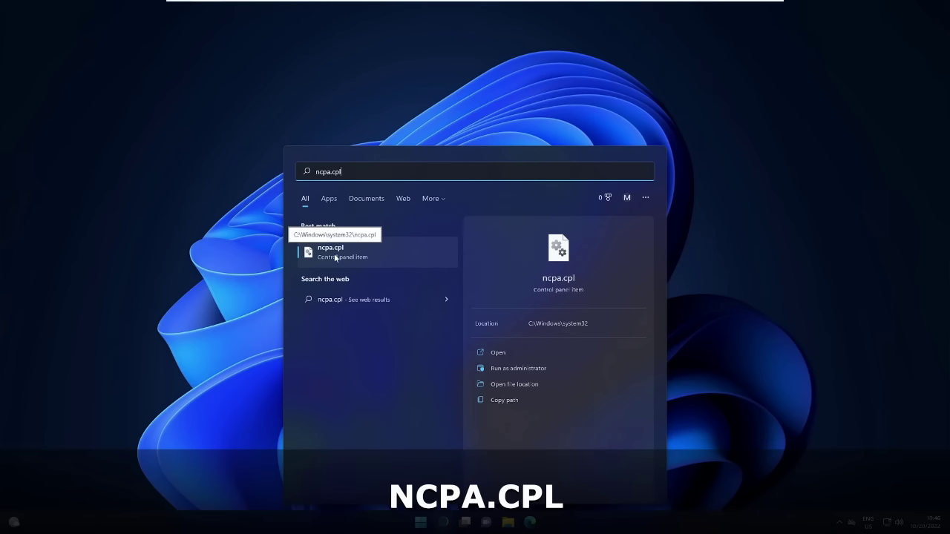
- Open Network Connections via ncpa.cpl and select TCP/IPv4 in Ethernet0's Properties
left_click(341, 256)
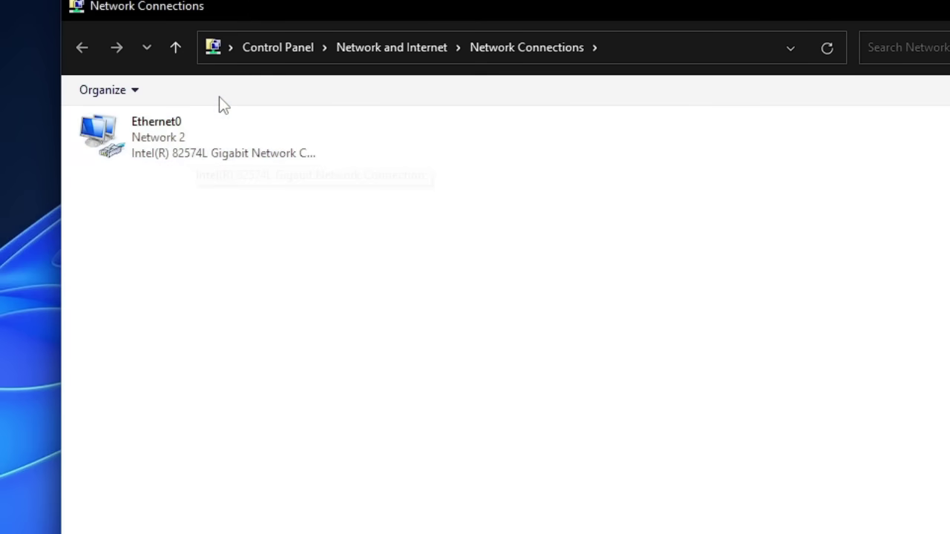
right_click(189, 133)
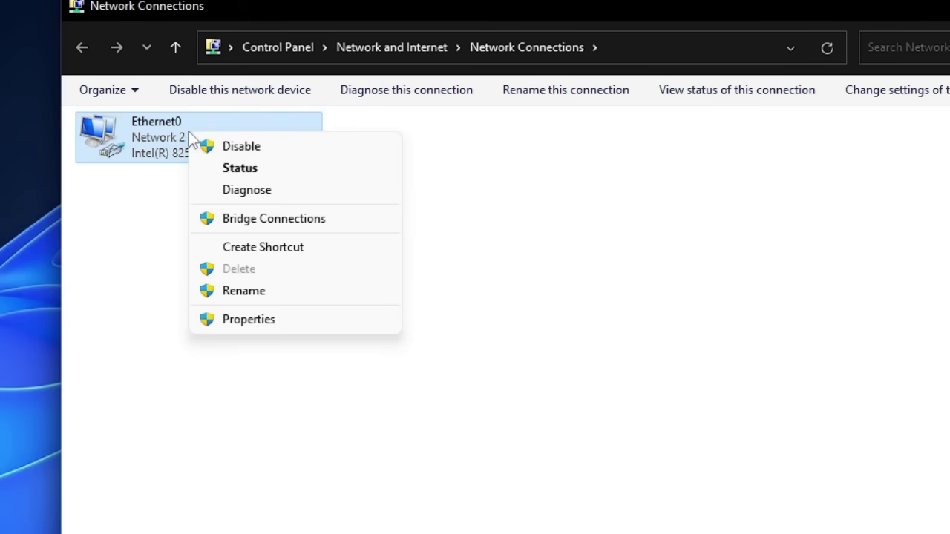
left_click(287, 320)
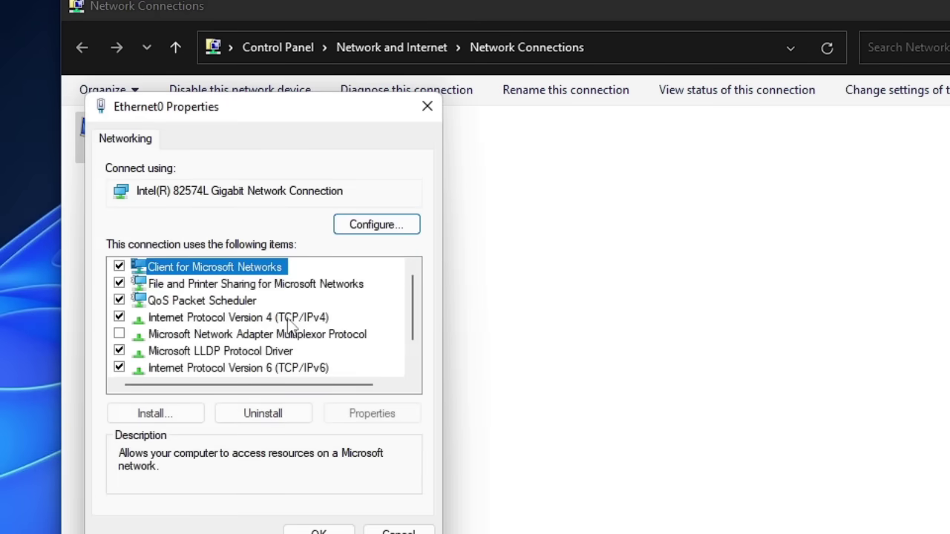
left_click(229, 321)
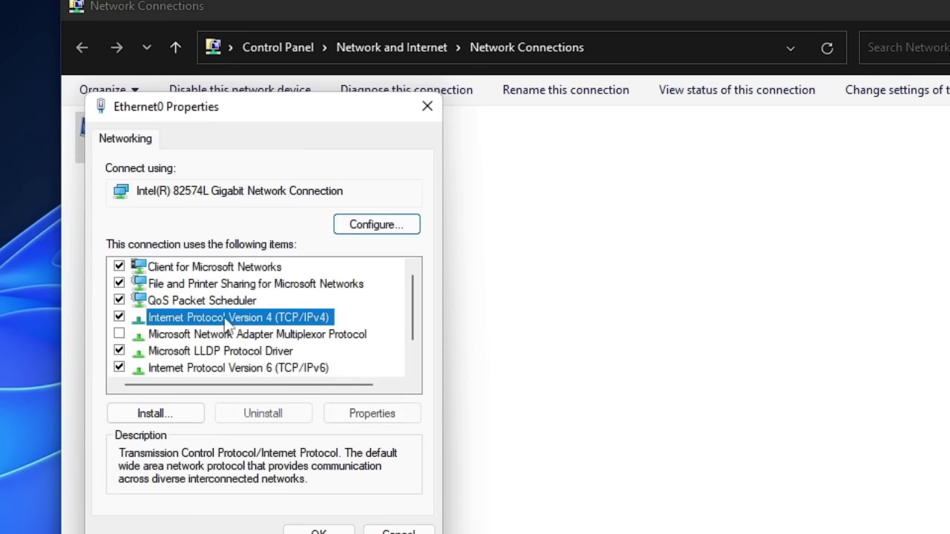
- Enter preferred DNS 8.8.8.8 and alternate DNS 8.8.4.4 in Ethernet0's TCP/IPv4 properties
double_click(277, 327)
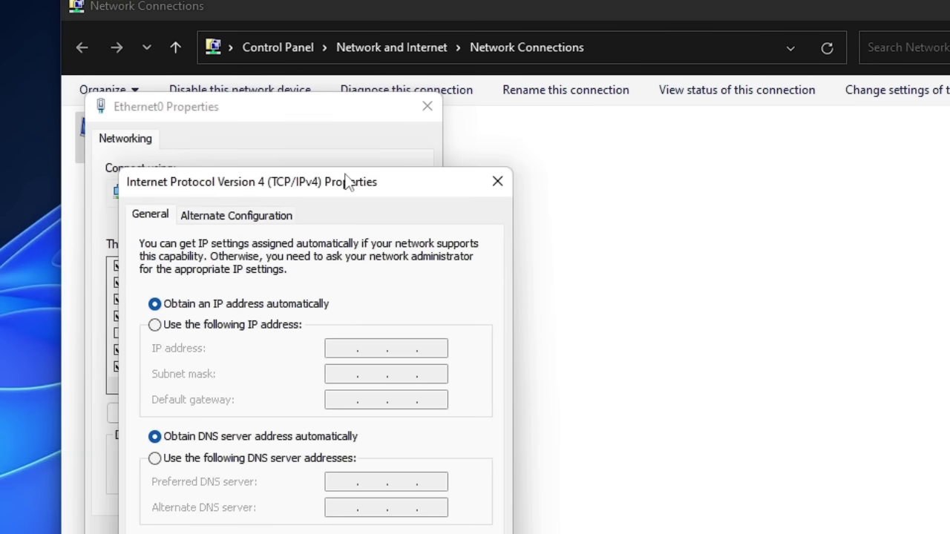
left_click_drag(361, 183, 443, 94)
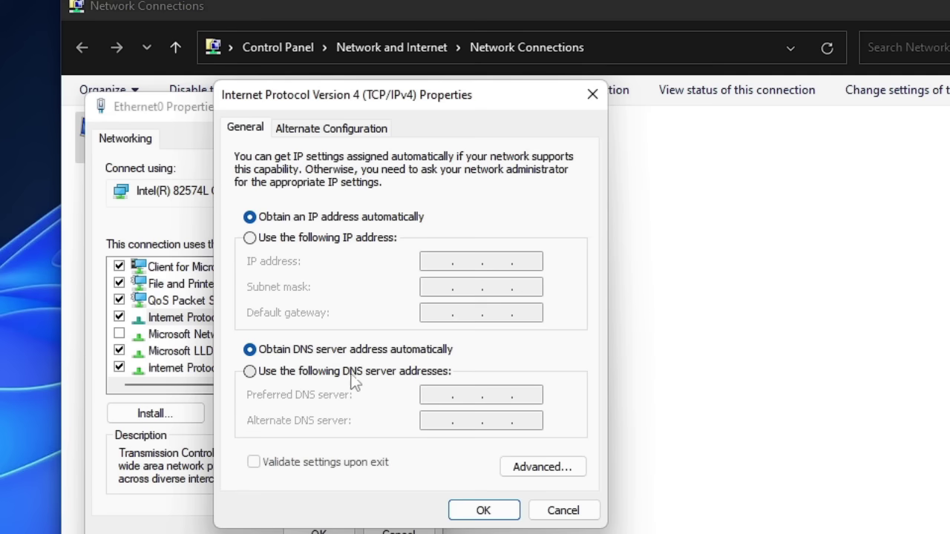
left_click(250, 371)
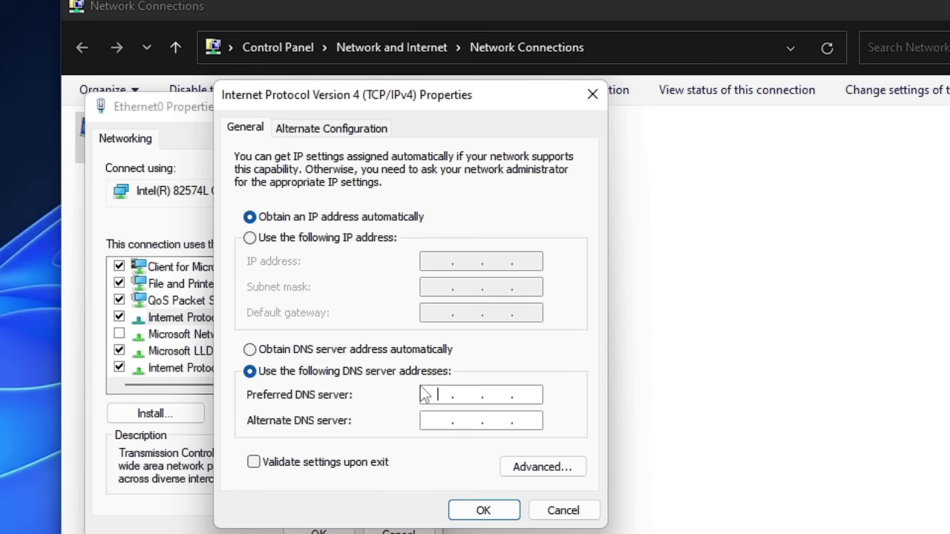
type("8.8.")
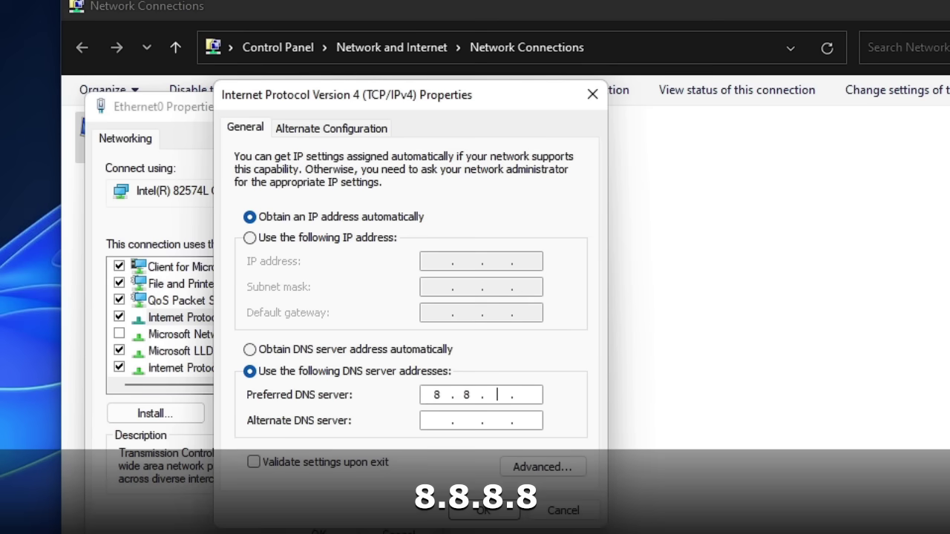
type("8.8")
key("Tab")
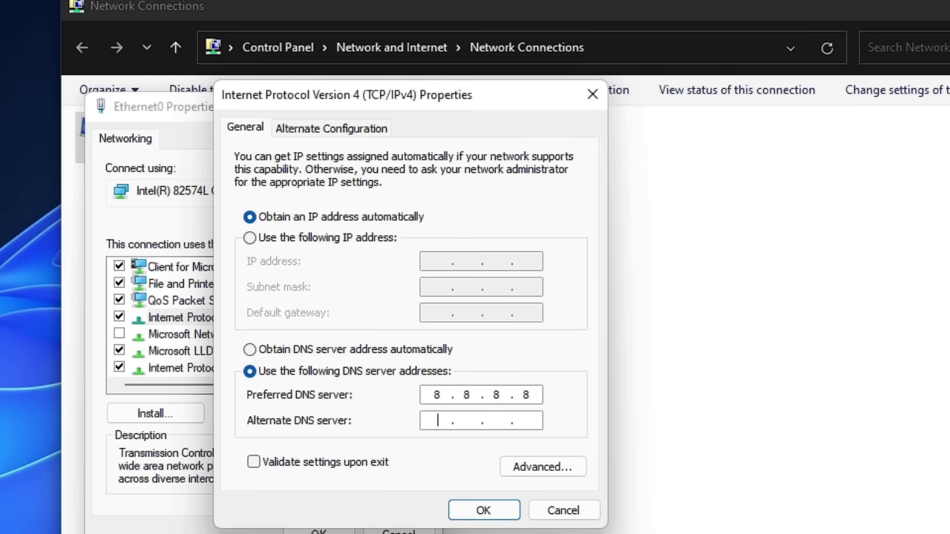
type("8.8.")
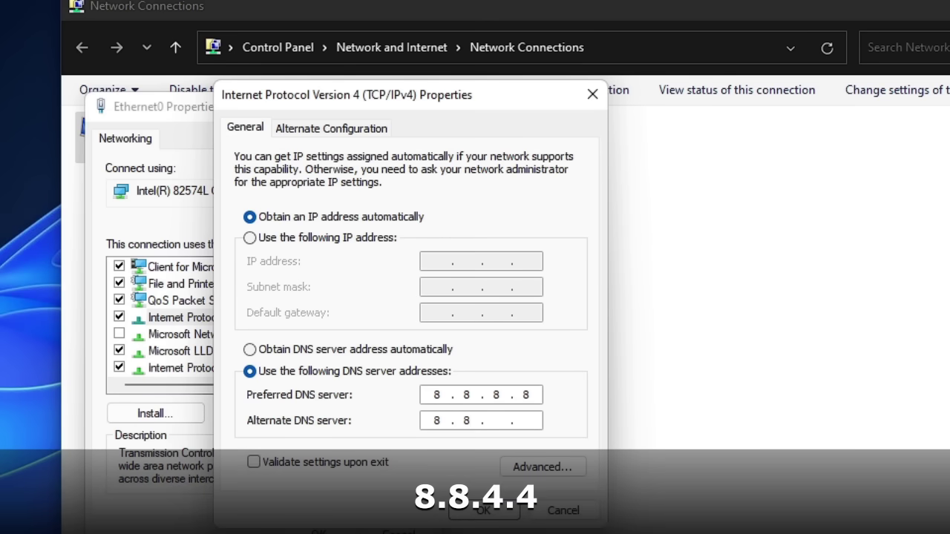
type("4.4")
- Save the DNS settings in both dialogs and close Network Connections
left_click(462, 513)
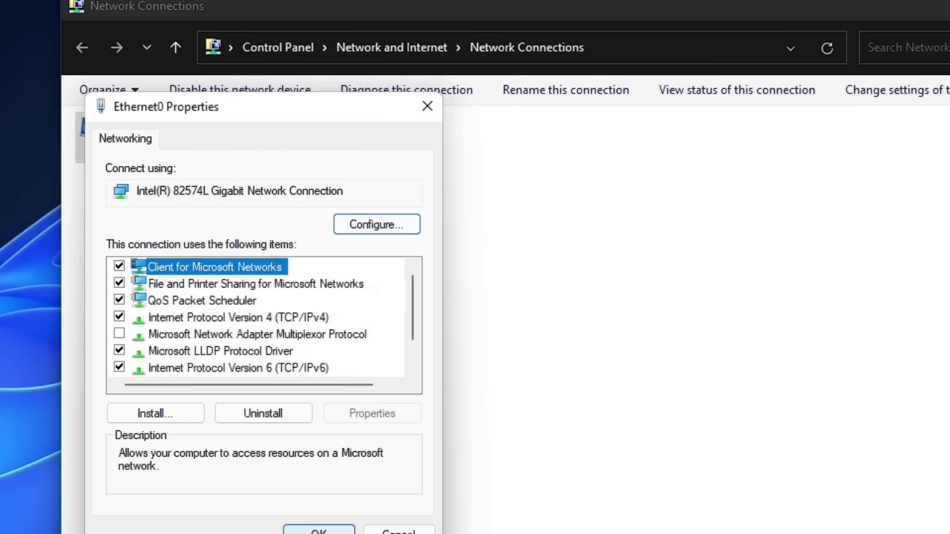
left_click(319, 531)
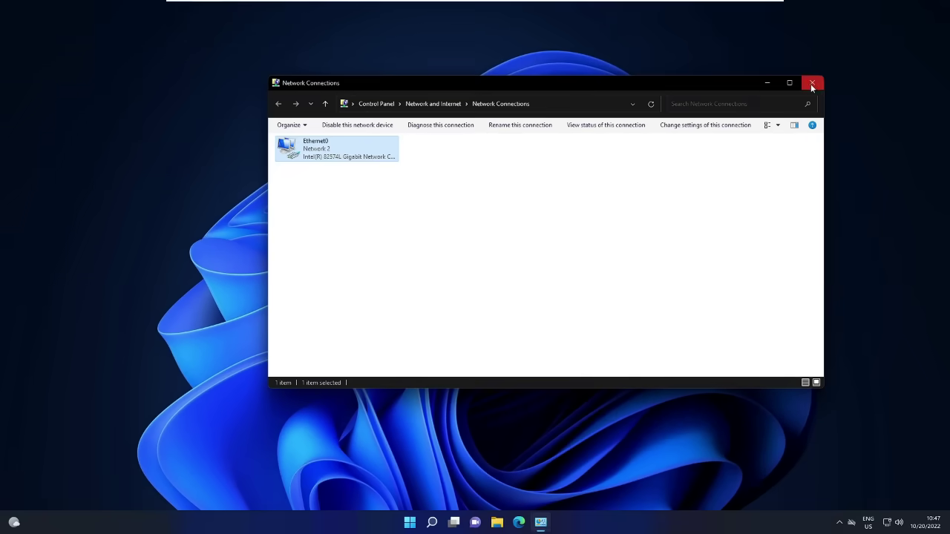
left_click(812, 84)
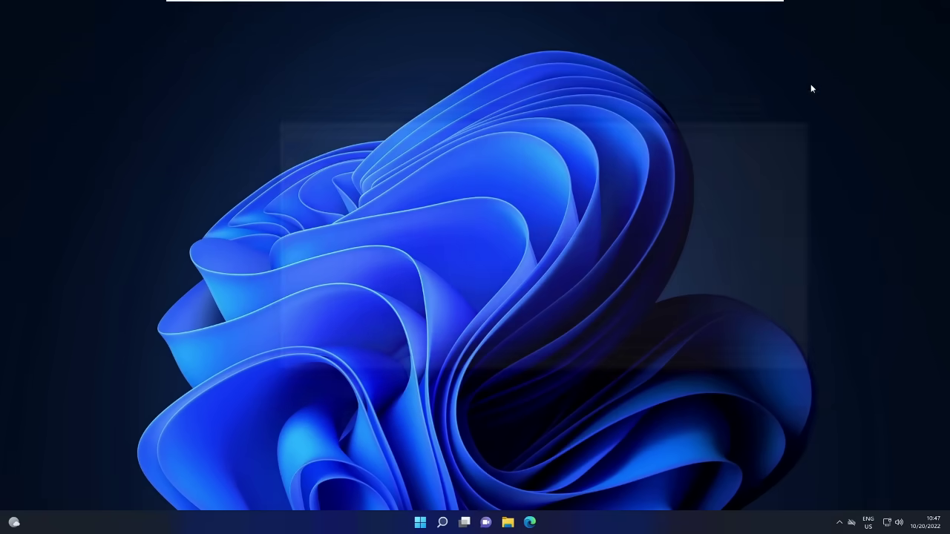